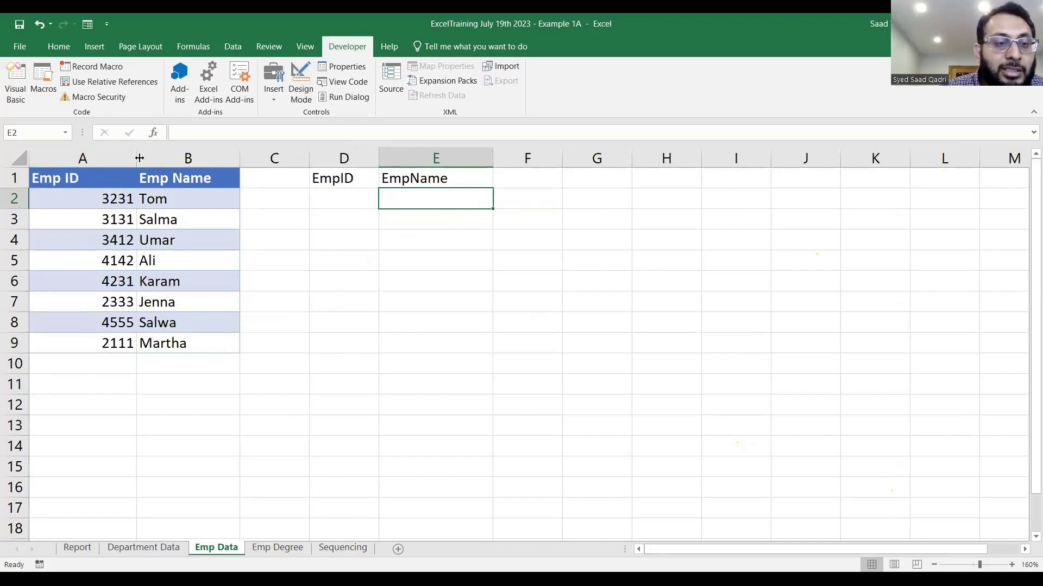
Narrow the Emp ID column on the Emp Data sheet and compare the sheet with Department Data's Emp ID and Emp Name columns
{"action": "left_click_drag", "start_coordinate": [140, 157], "coordinate": [107, 157]}
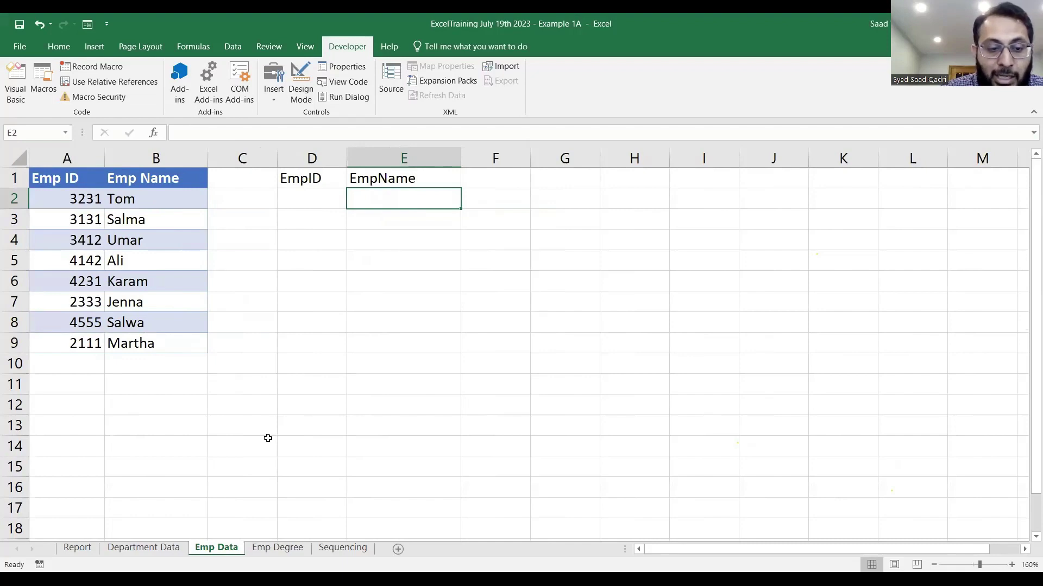
{"action": "left_click", "coordinate": [170, 549]}
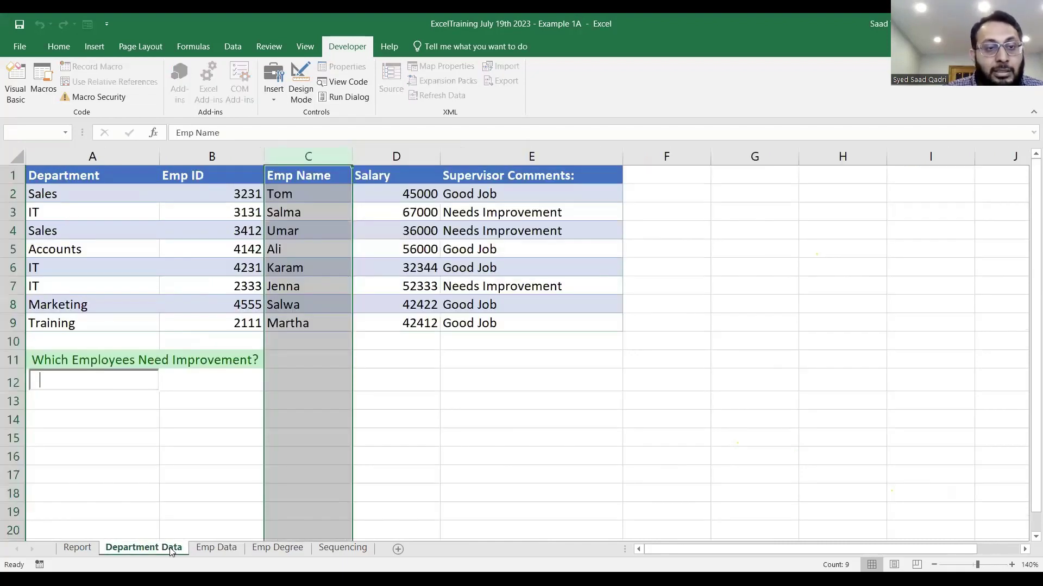
{"action": "left_click", "coordinate": [289, 256]}
{"action": "left_click_drag", "start_coordinate": [216, 174], "coordinate": [301, 320]}
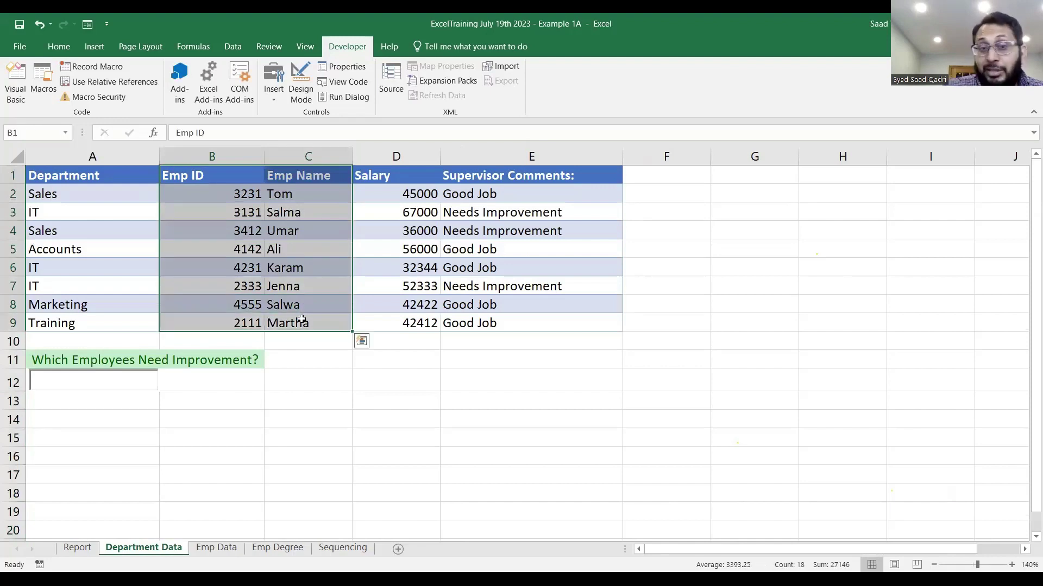
{"action": "left_click", "coordinate": [220, 548]}
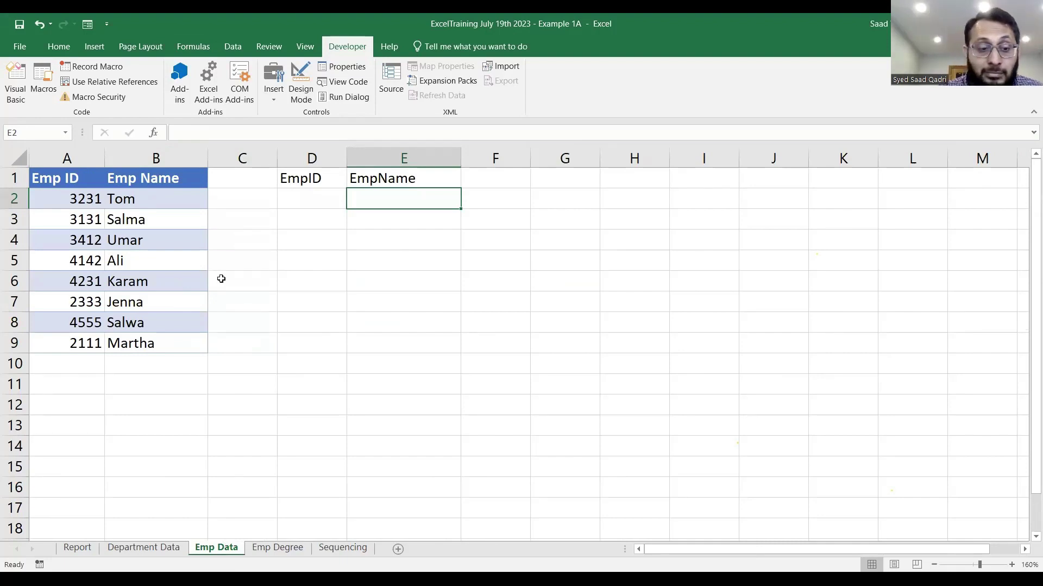
{"action": "left_click", "coordinate": [137, 549]}
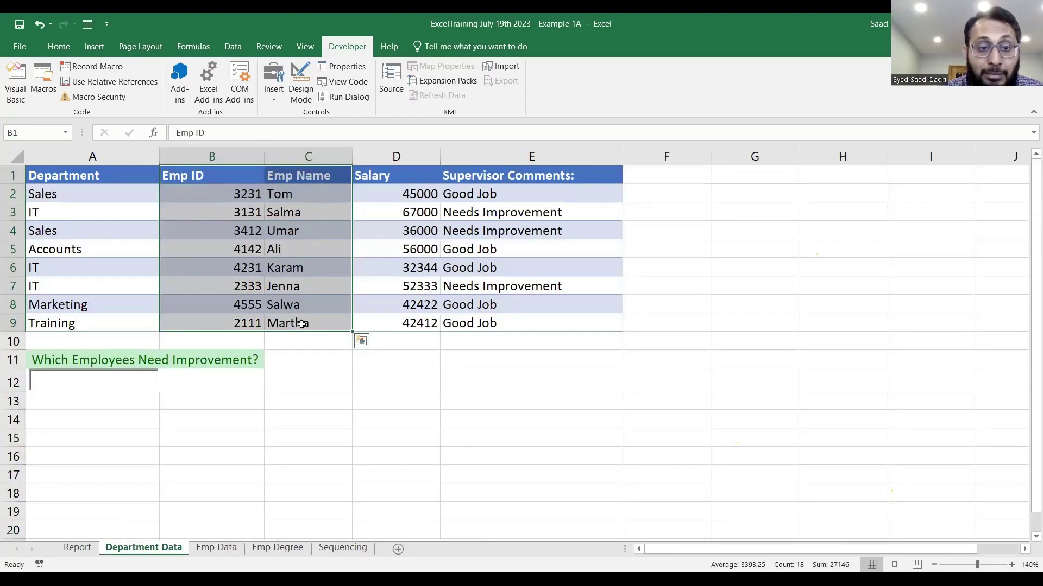
{"action": "left_click", "coordinate": [215, 549]}
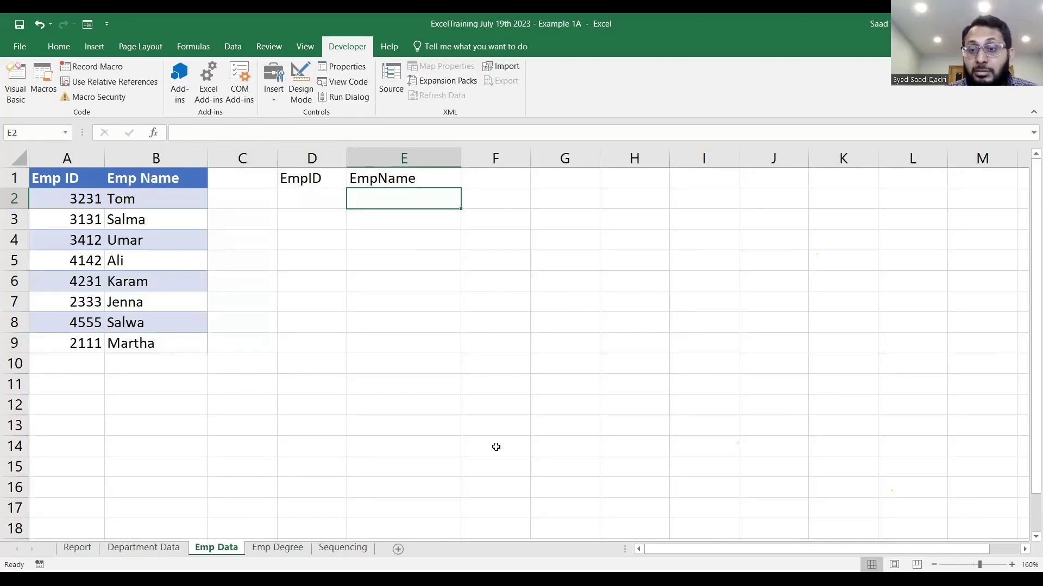
Examine the EmpID and EmpName lookup headings in D1 and E1 and the EmpID input cell D2
{"action": "left_click", "coordinate": [559, 54]}
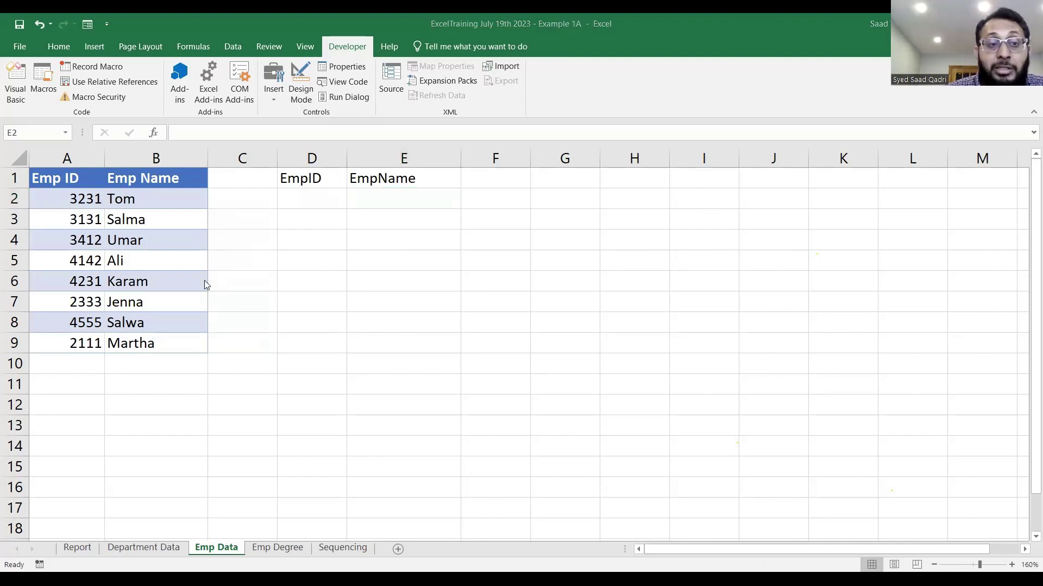
{"action": "left_click", "coordinate": [329, 179]}
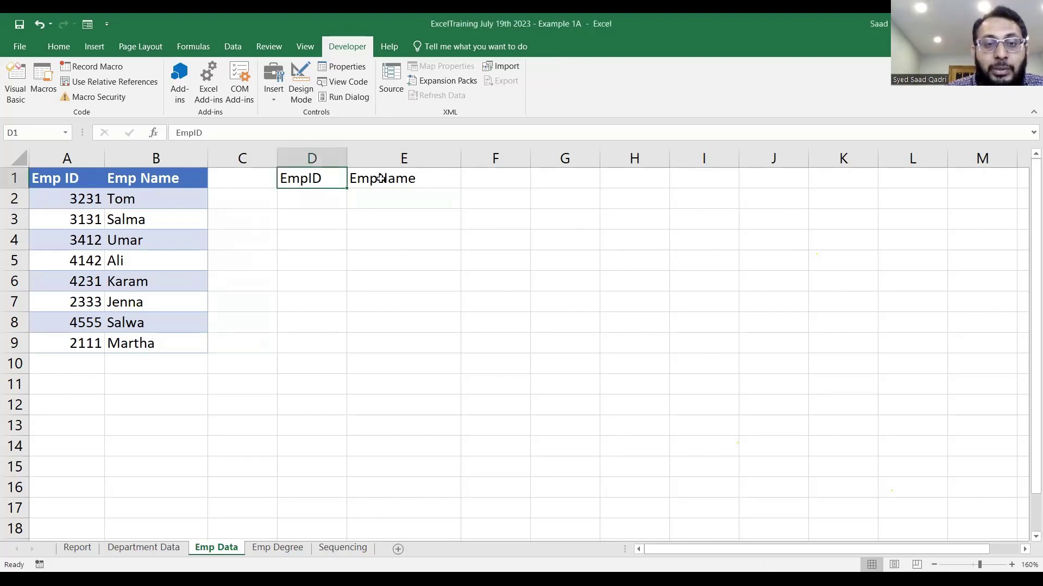
{"action": "left_click", "coordinate": [382, 178]}
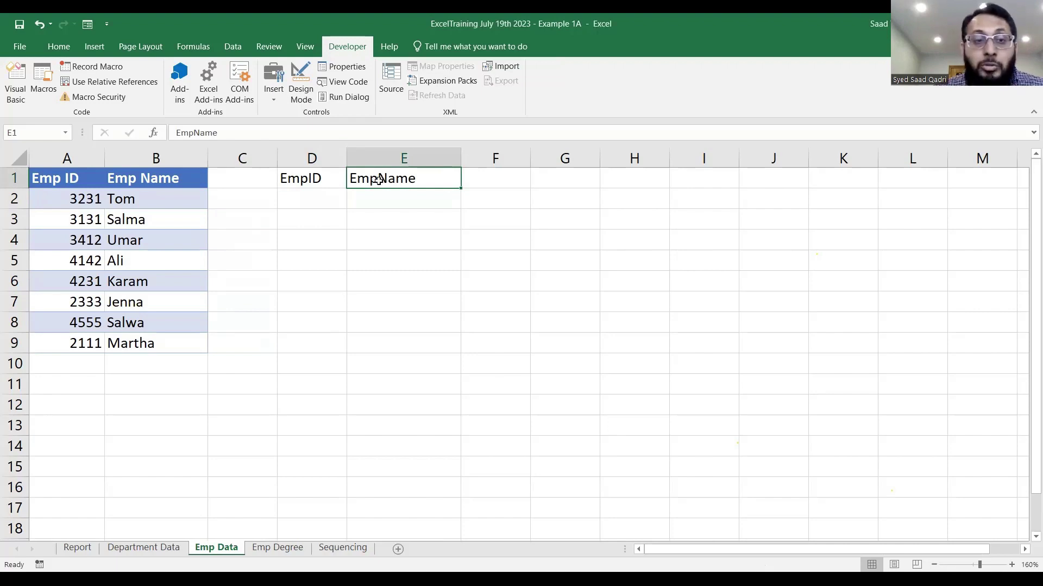
{"action": "left_click", "coordinate": [327, 198]}
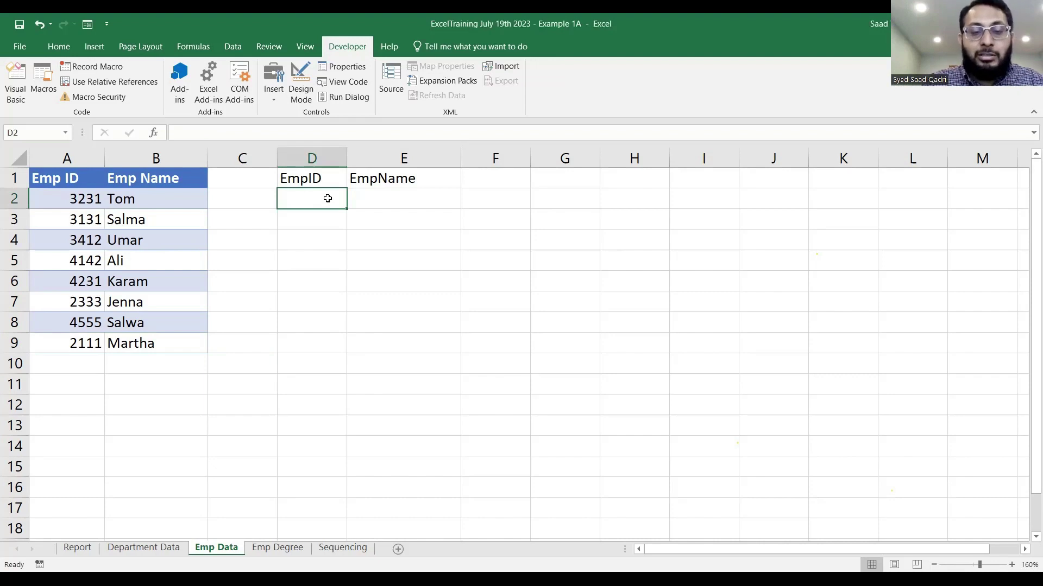
Begin a VLOOKUP formula in E2, below the EmpName heading, with D2 as the lookup value
{"action": "left_click", "coordinate": [416, 195]}
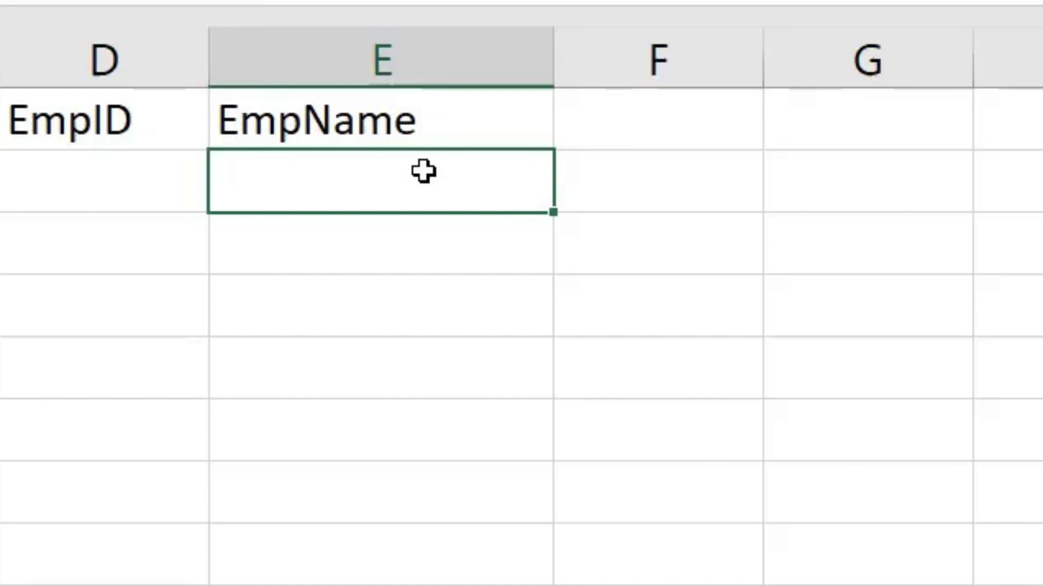
{"action": "type", "text": "="}
{"action": "key", "text": "BackSpace"}
{"action": "type", "text": "vloo"}
{"action": "key", "text": "Escape"}
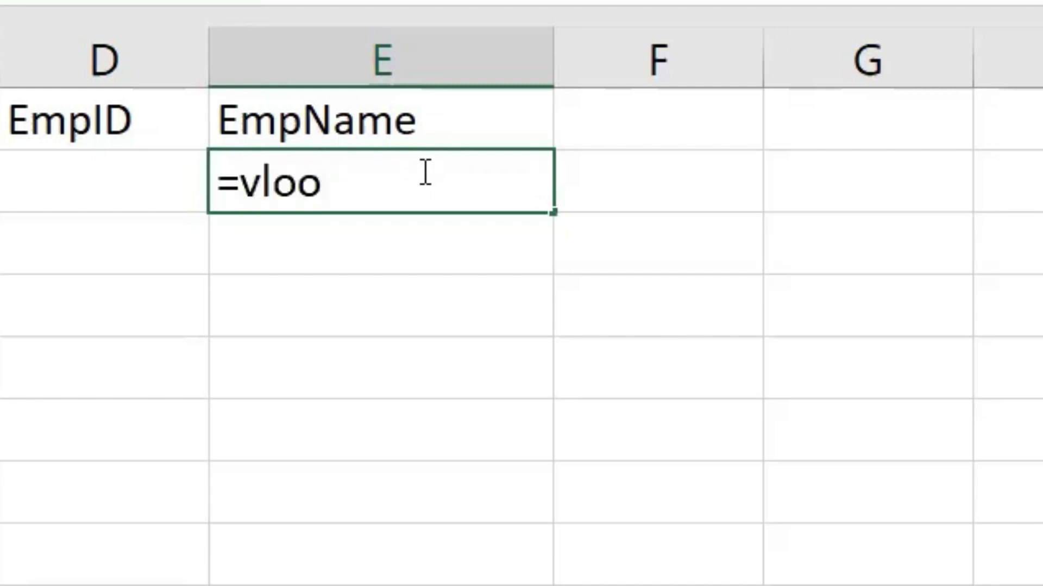
{"action": "type", "text": "kup"}
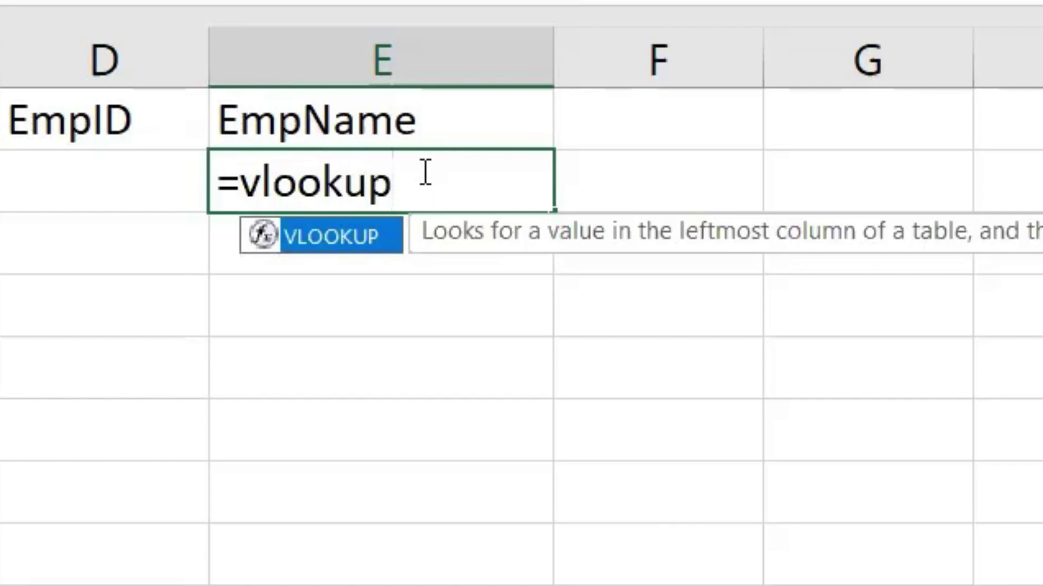
{"action": "type", "text": "("}
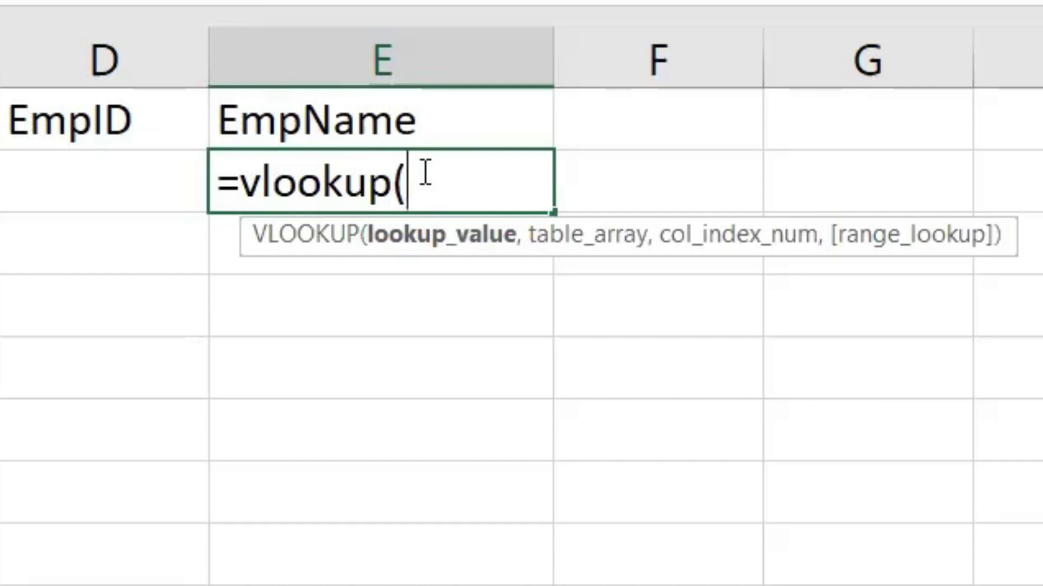
{"action": "type", "text": "d2,"}
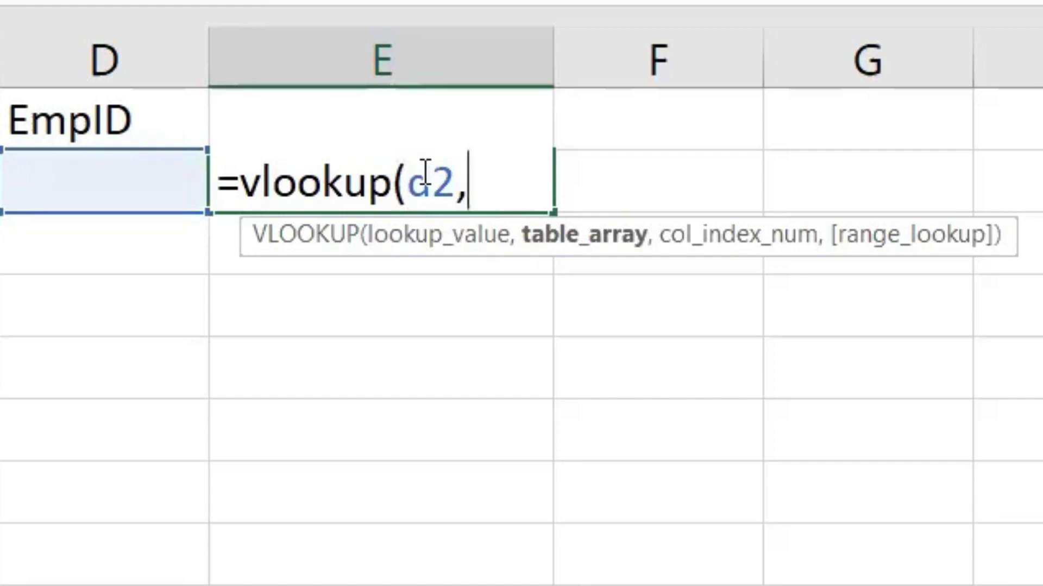
Complete the VLOOKUP formula in E2 with table range A1:B9, column index 2 and FALSE for an exact match
{"action": "type", "text": "a1:"}
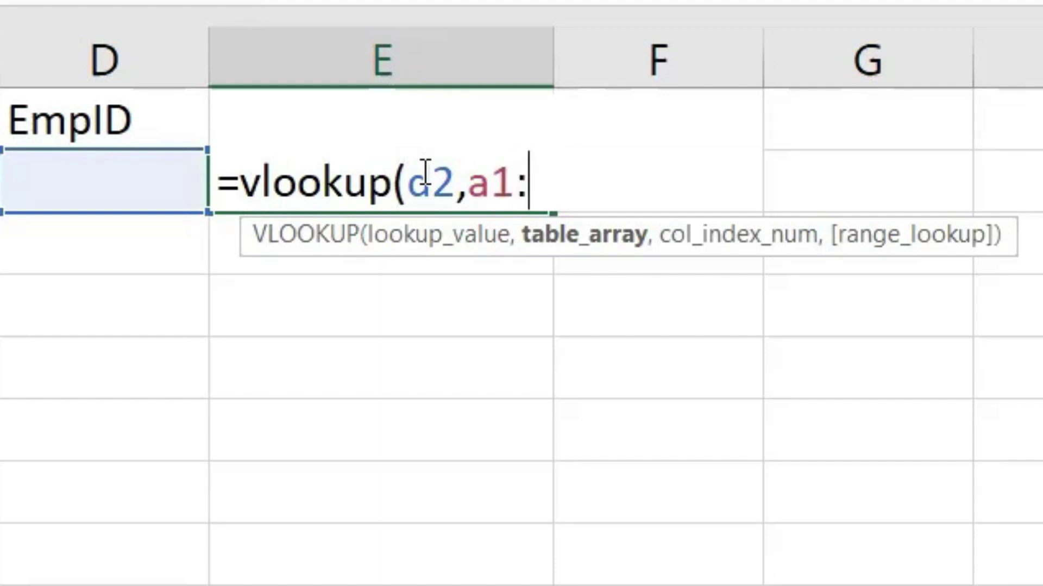
{"action": "type", "text": "b9)"}
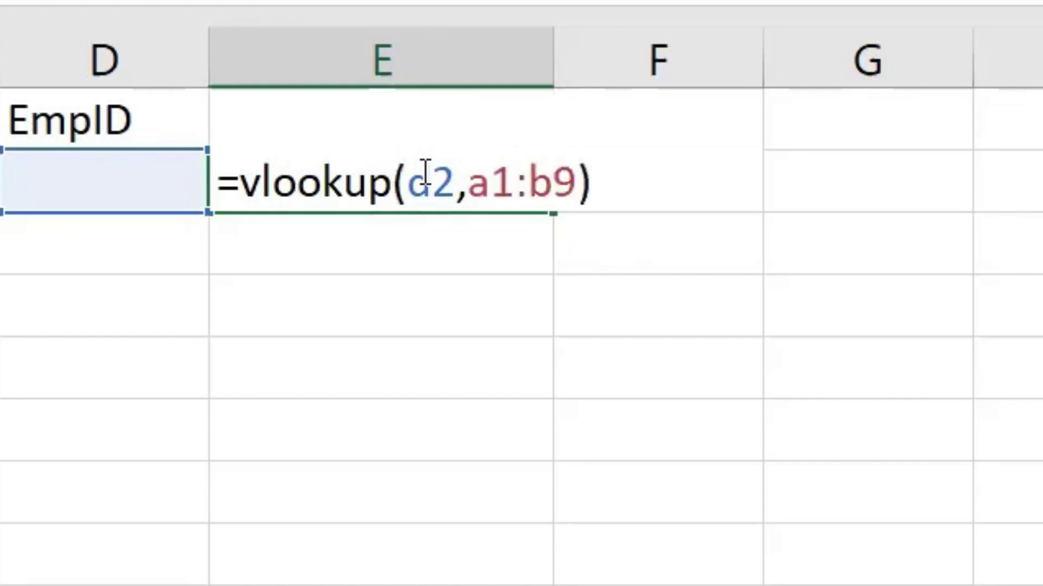
{"action": "key", "text": "BackSpace"}
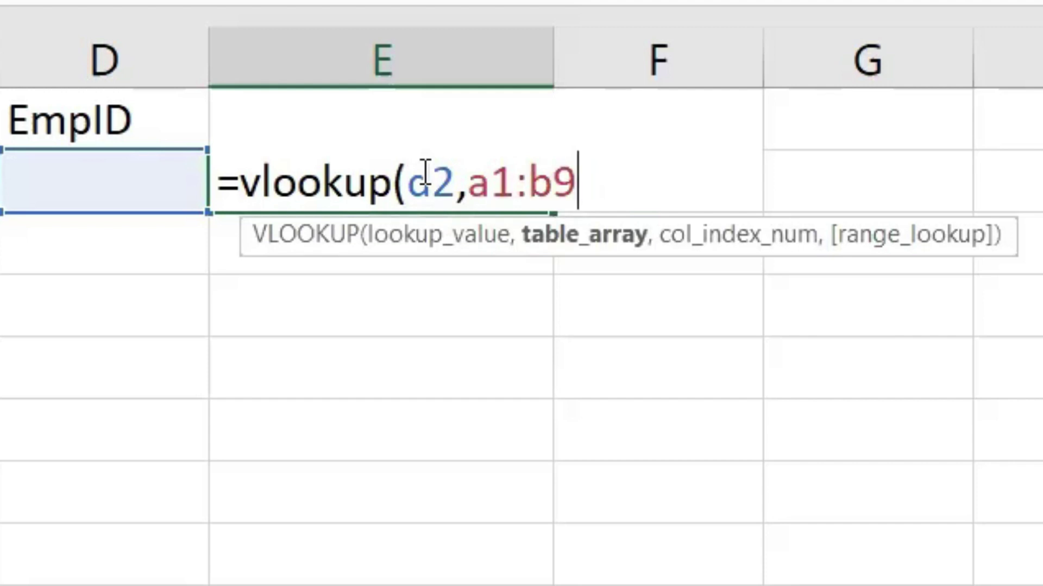
{"action": "type", "text": ",2"}
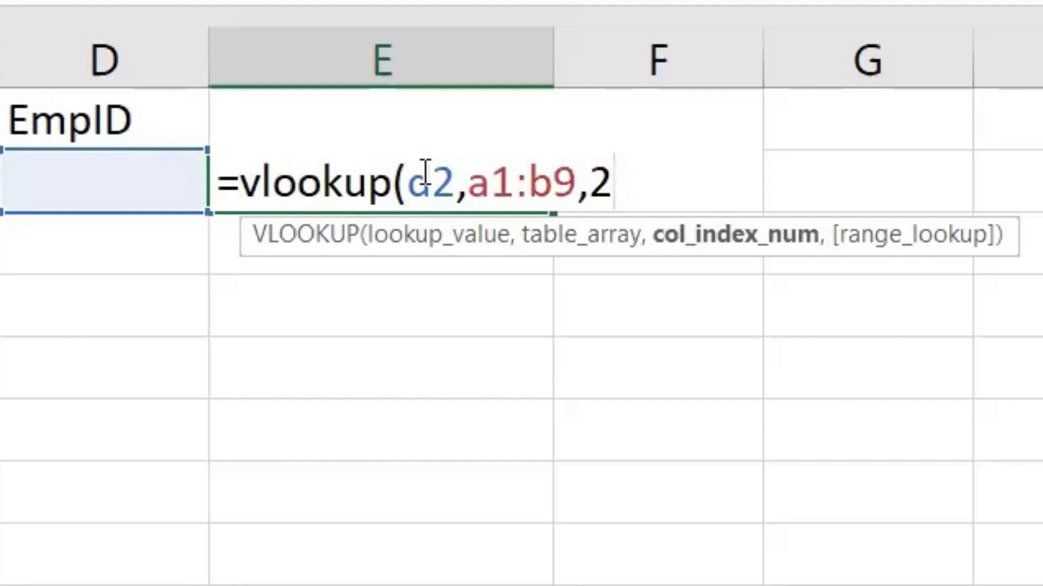
{"action": "type", "text": ","}
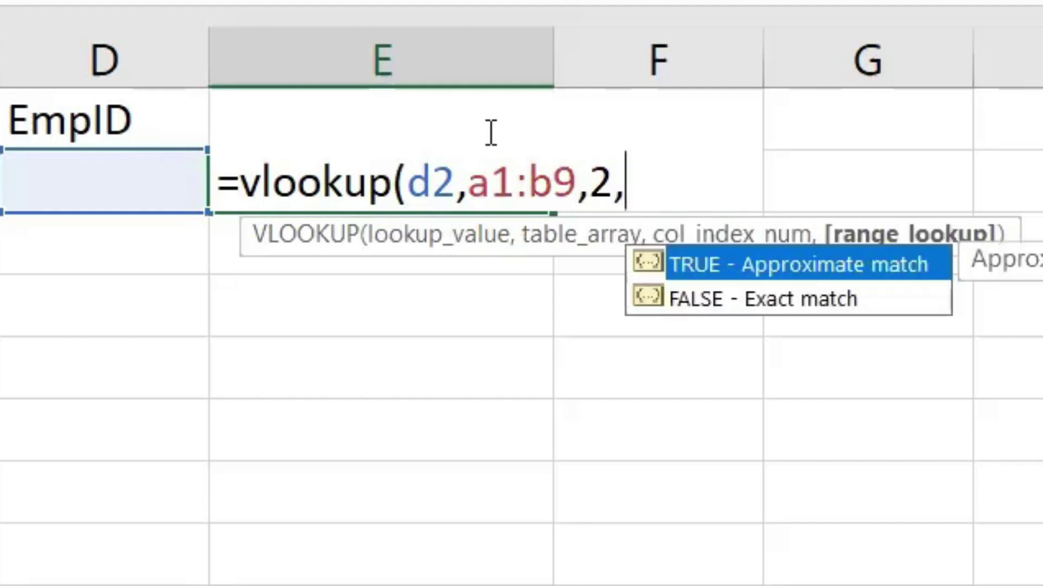
{"action": "type", "text": "False"}
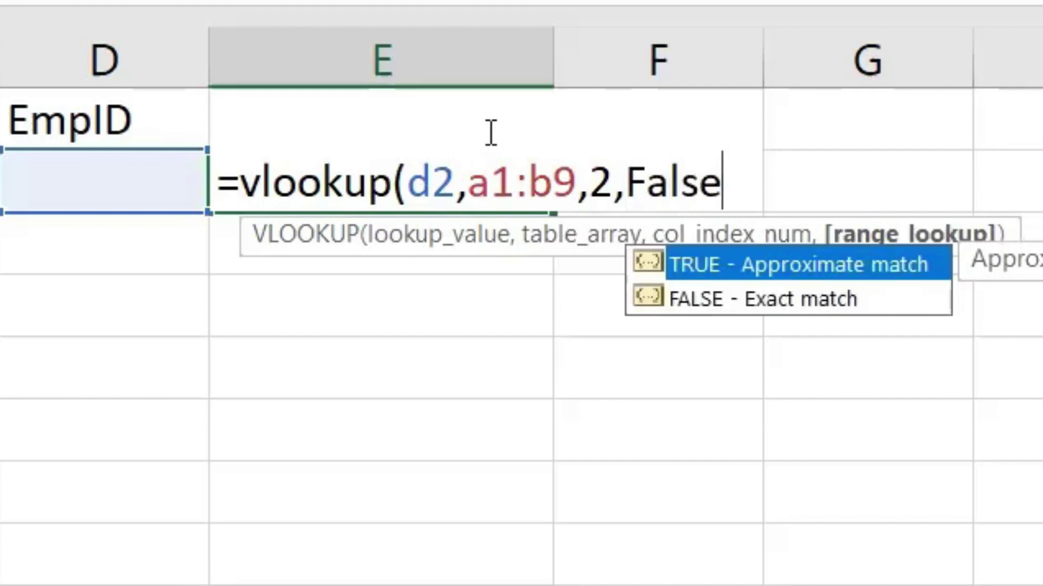
{"action": "type", "text": ")"}
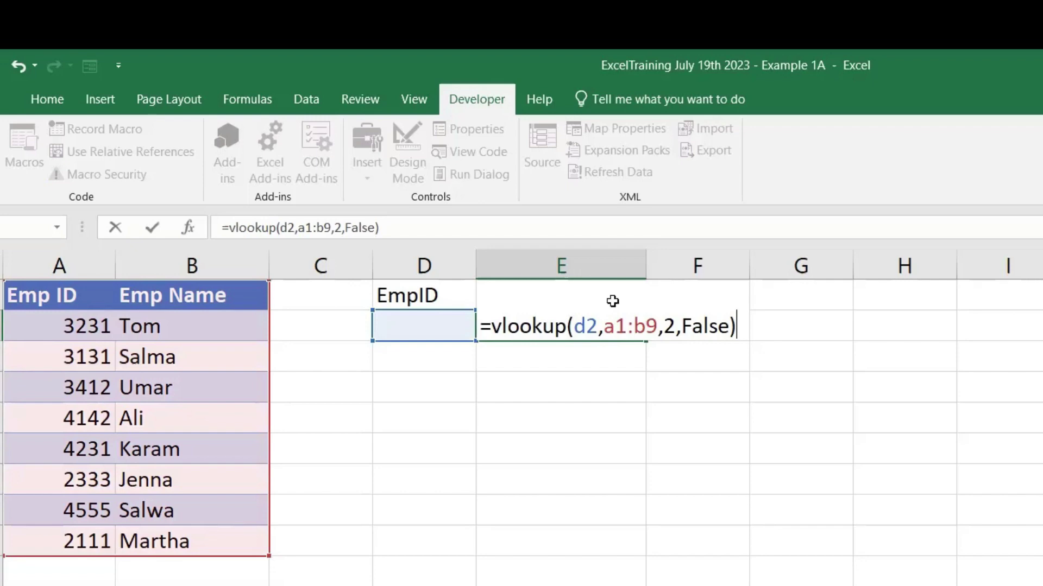
{"action": "key", "text": "Return"}
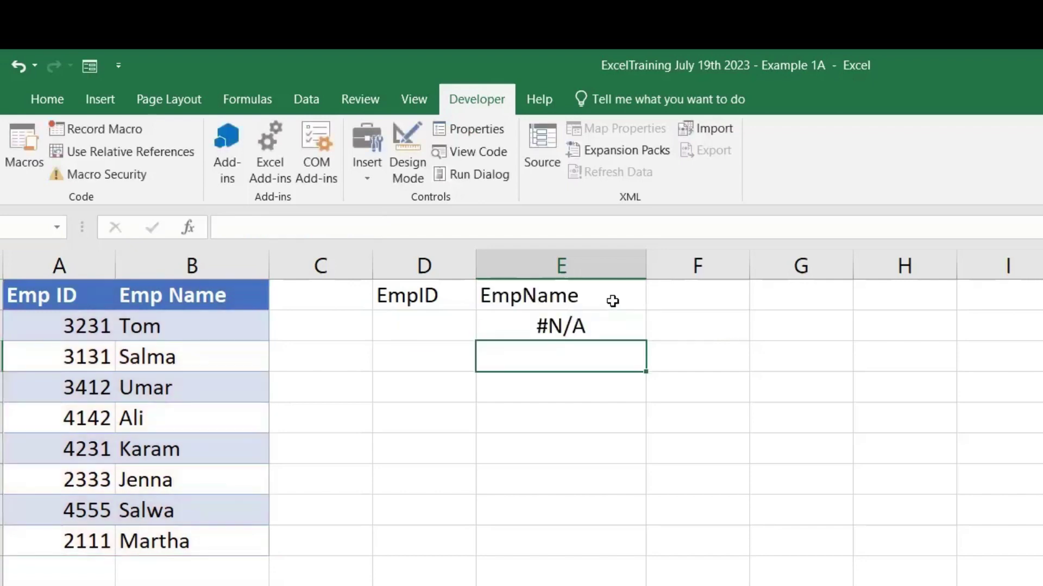
Enter the ID of the first employee in the table into D2 to test the name lookup
{"action": "key", "text": "Up"}
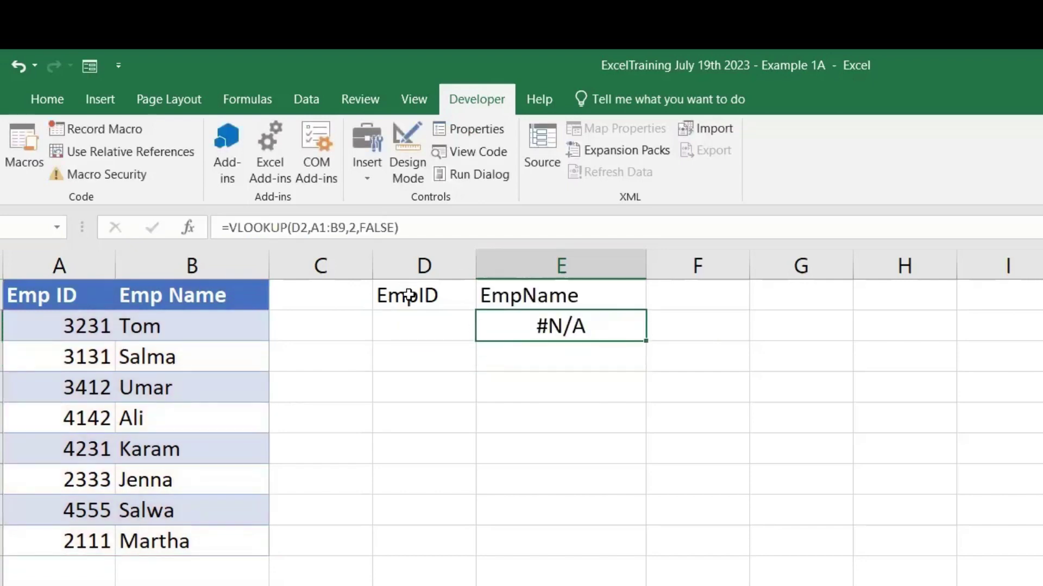
{"action": "left_click", "coordinate": [419, 324]}
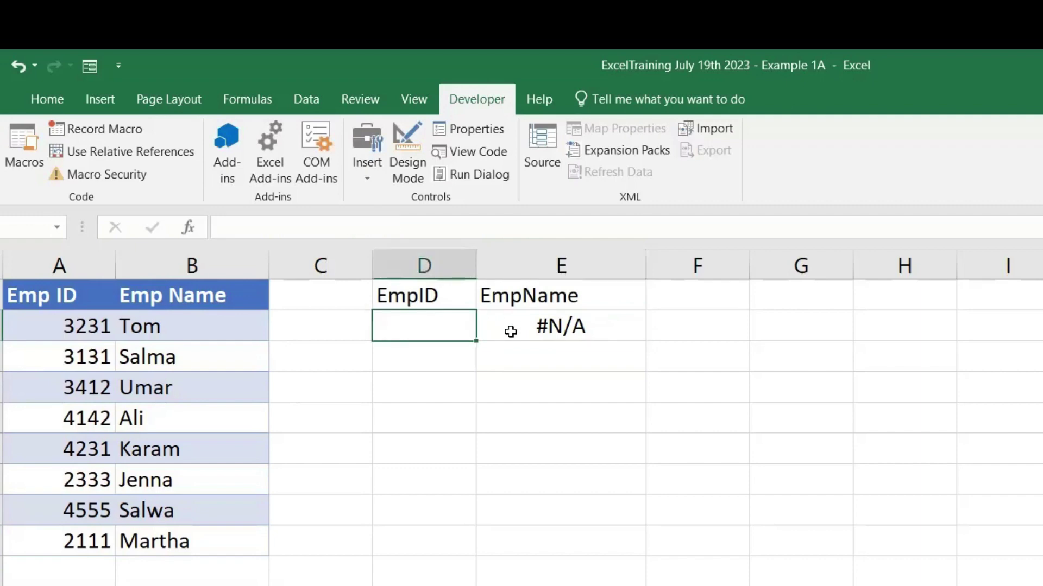
{"action": "type", "text": "3231"}
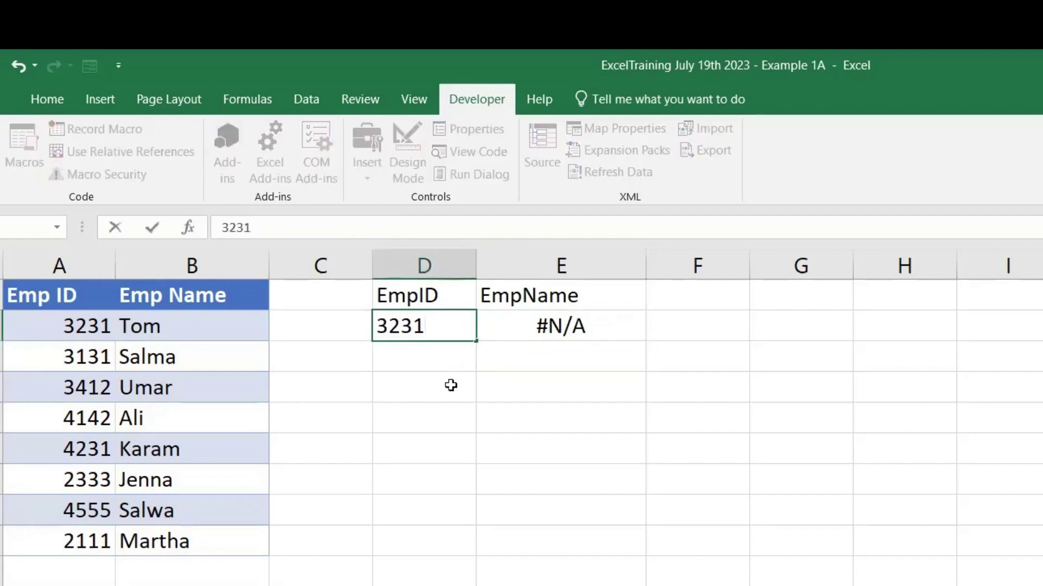
{"action": "key", "text": "Return"}
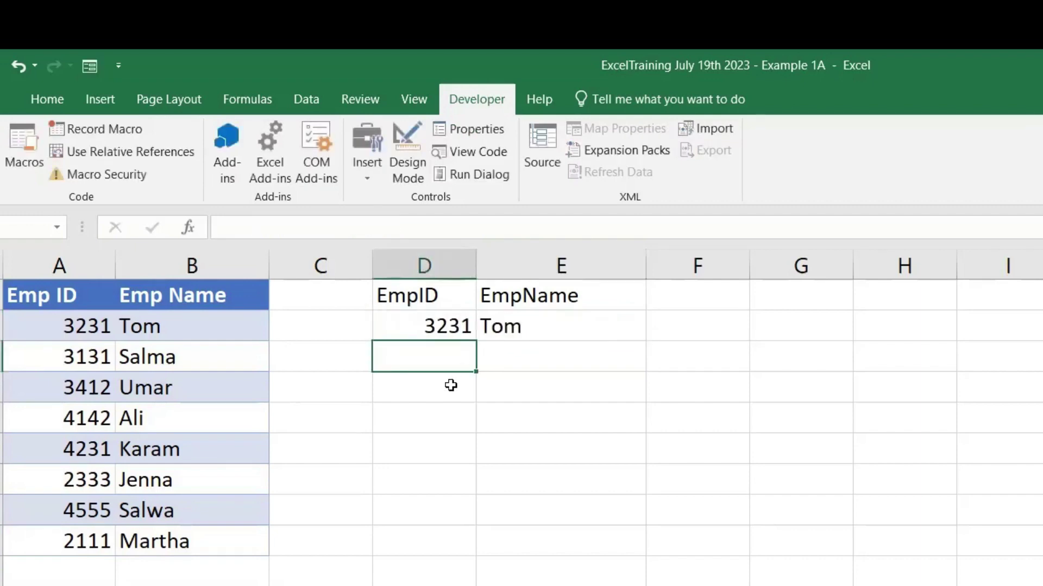
Open the VLOOKUP formula in E2 and examine its arguments and the ranges it references
{"action": "left_click", "coordinate": [450, 330]}
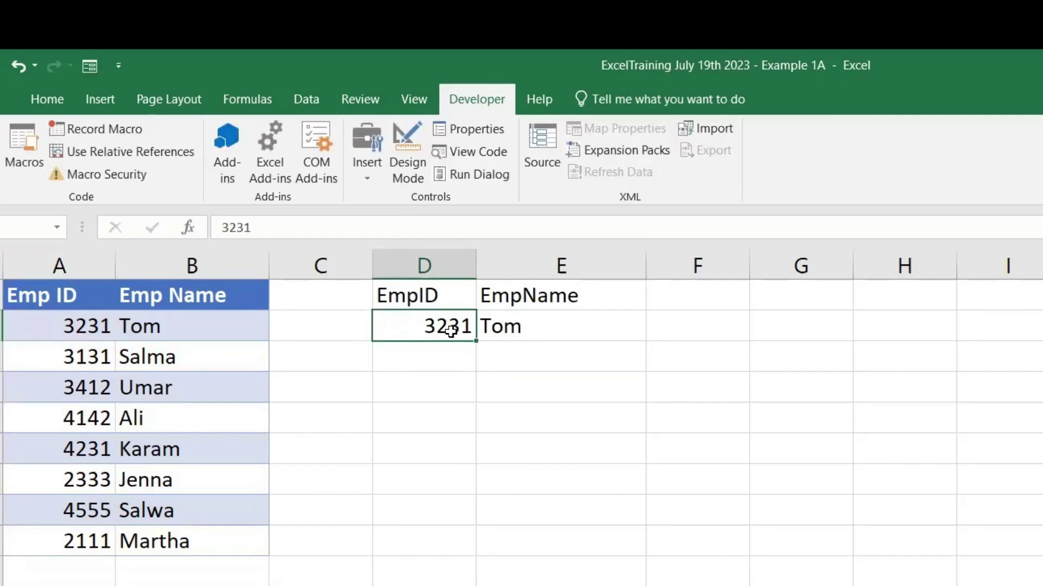
{"action": "double_click", "coordinate": [520, 324]}
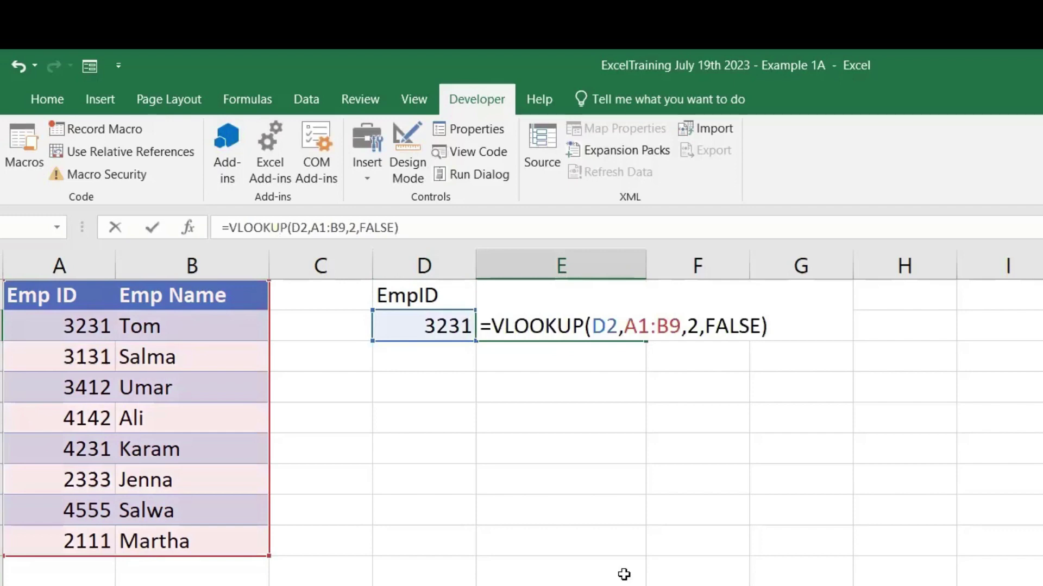